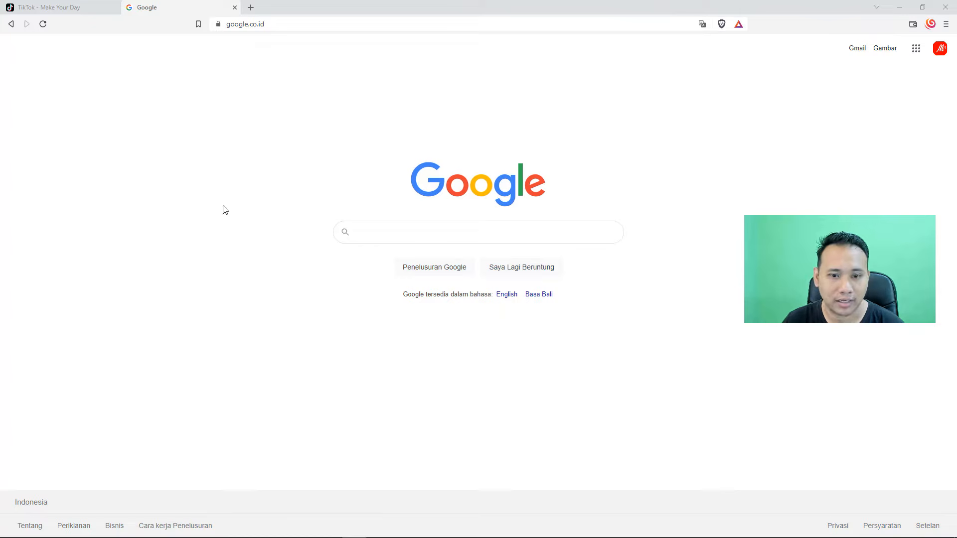
Step: Search Google for "tiktok ads" and open the "Advertising on TikTok | TikTok Ads" result from ads.tiktok.com
{"action": "left_click", "coordinate": [439, 237]}
{"action": "type", "text": "tiktok ads"}
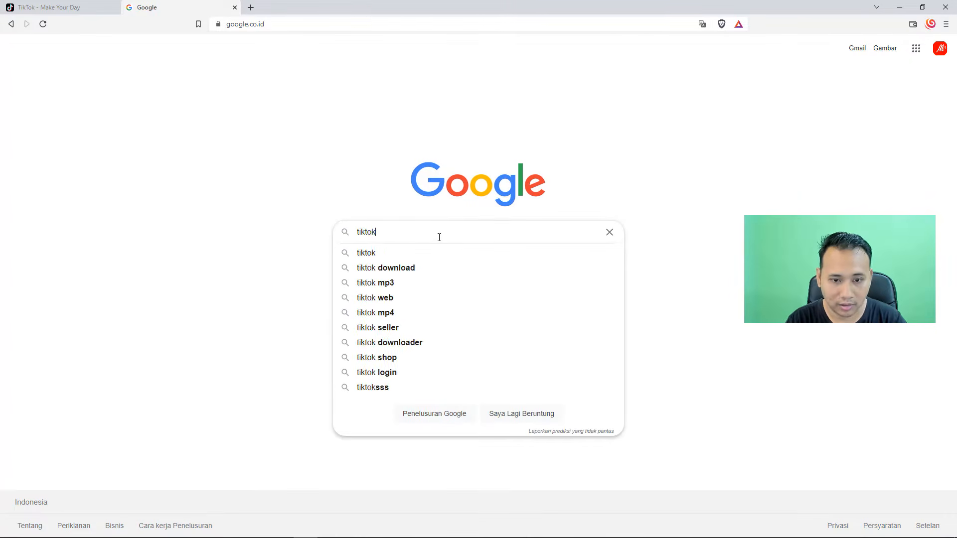
{"action": "key", "text": "Return"}
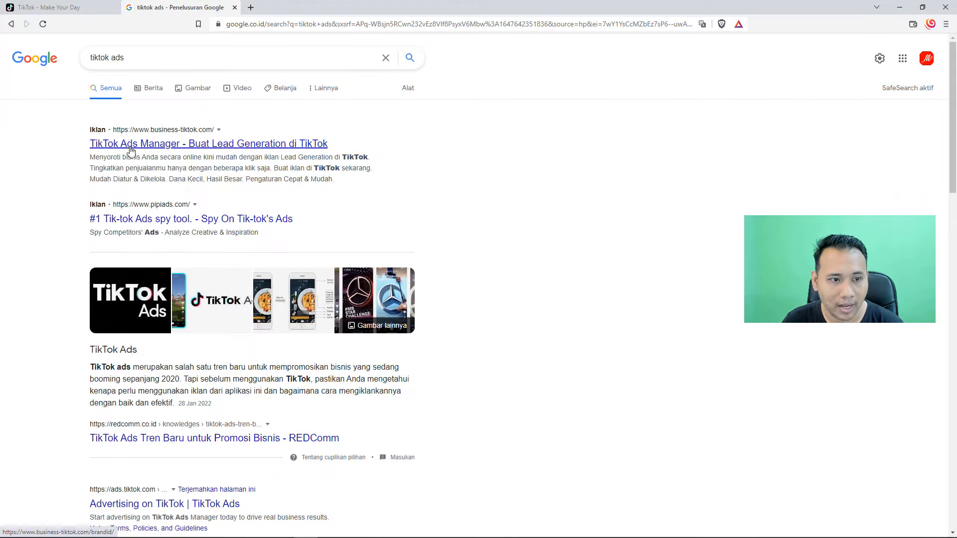
{"action": "scroll", "coordinate": [128, 171], "scroll_direction": "down", "scroll_amount": 7}
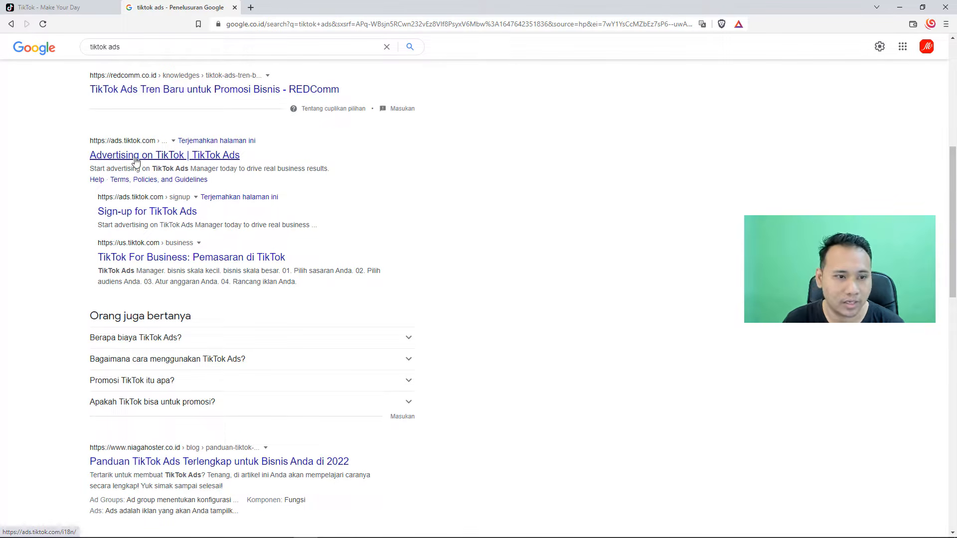
{"action": "left_click", "coordinate": [134, 156]}
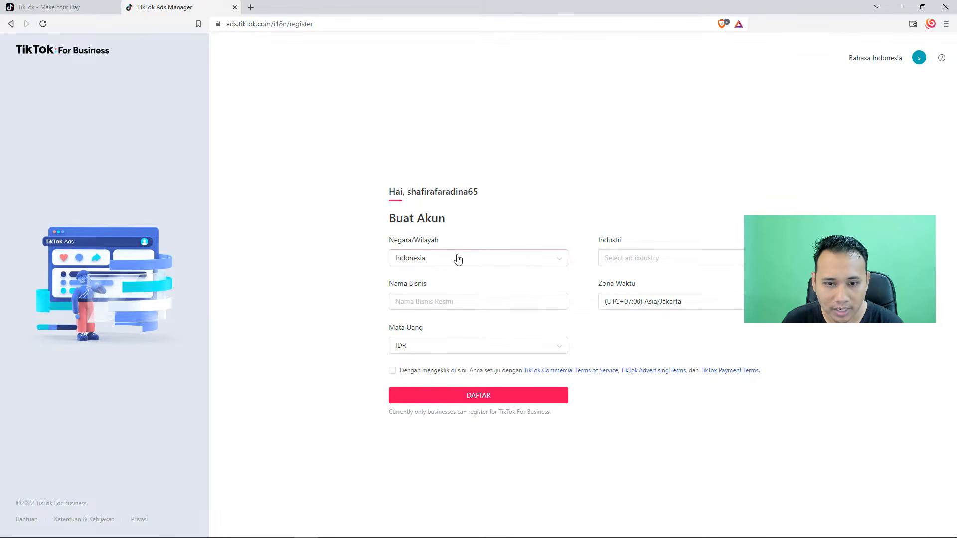
Step: Enter "MyShafira Official" as the business name in the account registration form
{"action": "left_click", "coordinate": [445, 301]}
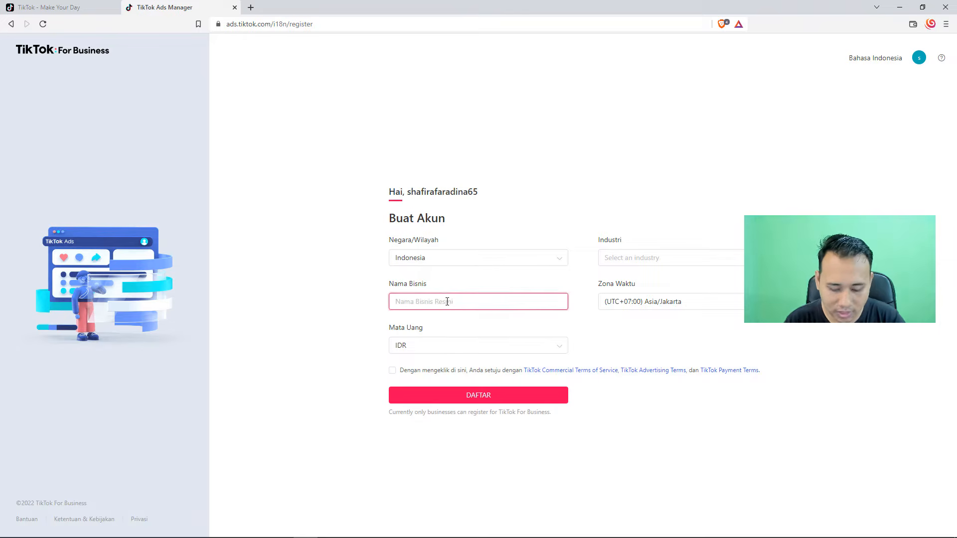
{"action": "type", "text": "MyShafira "}
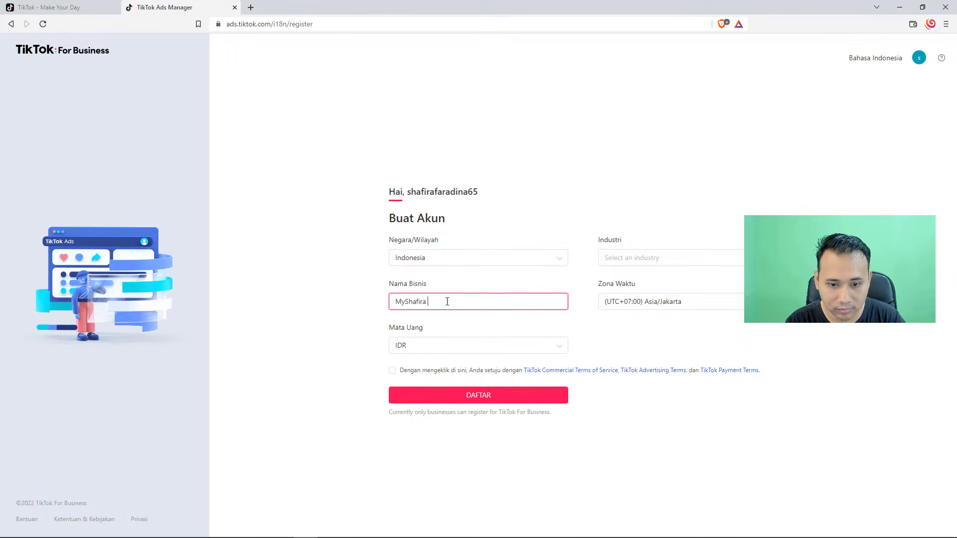
{"action": "type", "text": "Official"}
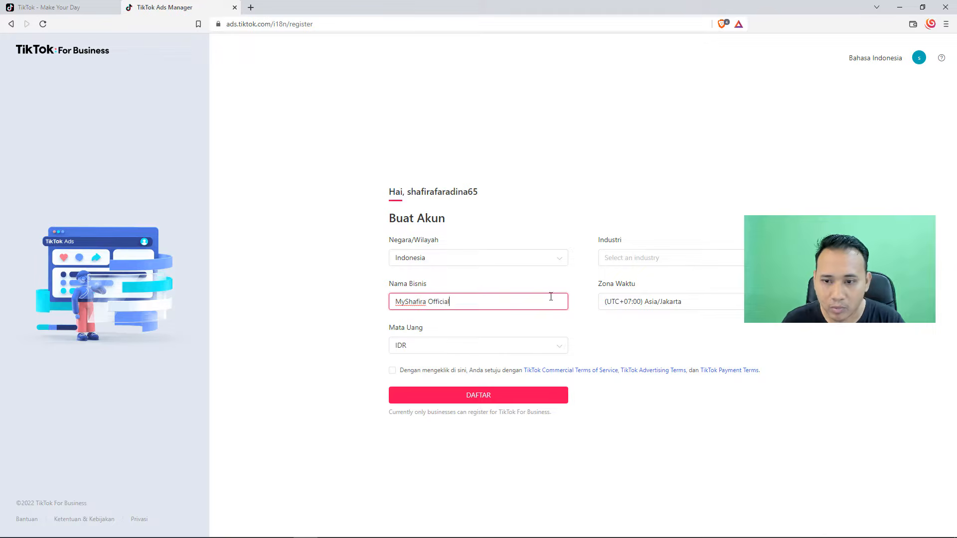
Step: Set the business industry to "Pakaian & Sepatu" within the E-commerce category
{"action": "left_click", "coordinate": [643, 265]}
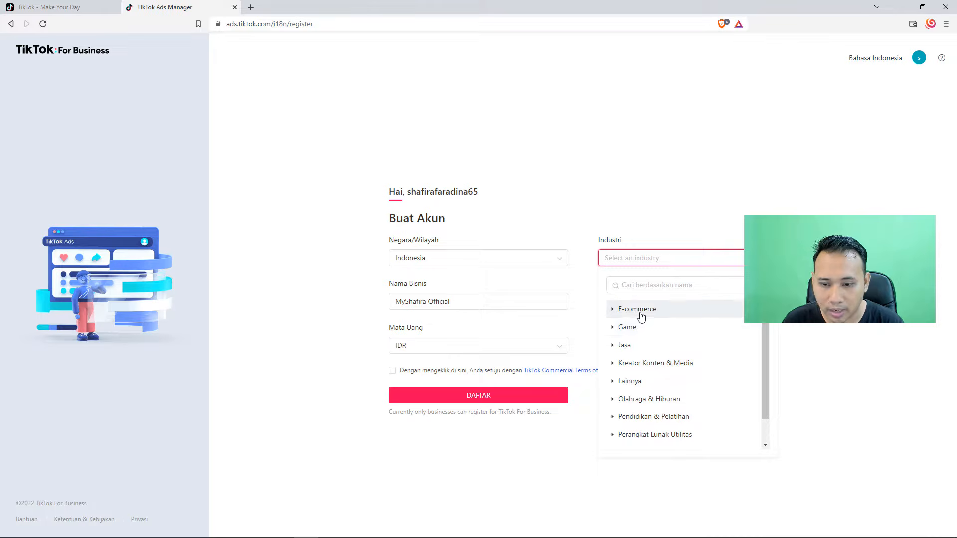
{"action": "scroll", "coordinate": [656, 364], "scroll_direction": "down", "scroll_amount": 1}
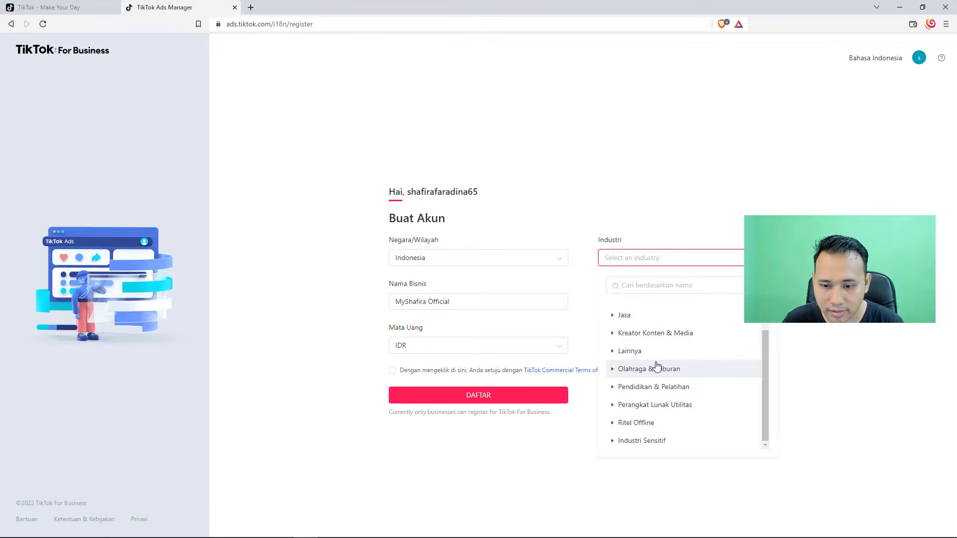
{"action": "scroll", "coordinate": [647, 369], "scroll_direction": "up", "scroll_amount": 1}
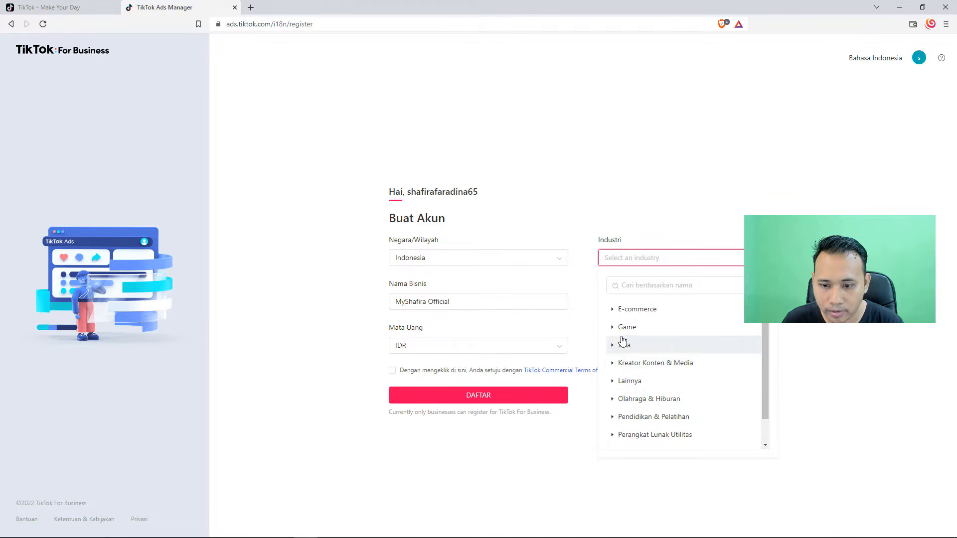
{"action": "left_click", "coordinate": [614, 310]}
{"action": "scroll", "coordinate": [672, 359], "scroll_direction": "down", "scroll_amount": 5}
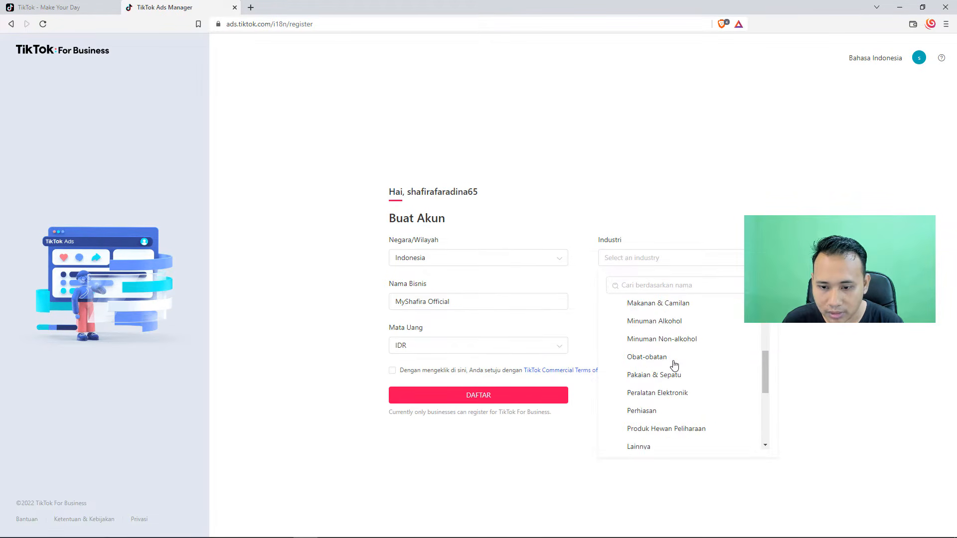
{"action": "scroll", "coordinate": [673, 364], "scroll_direction": "up", "scroll_amount": 4}
{"action": "scroll", "coordinate": [674, 365], "scroll_direction": "up", "scroll_amount": 1}
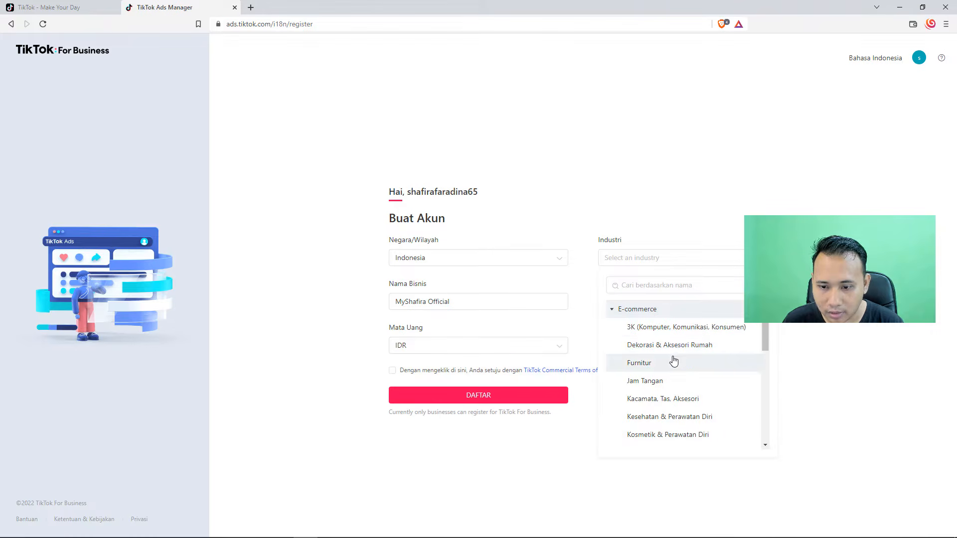
{"action": "scroll", "coordinate": [672, 361], "scroll_direction": "down", "scroll_amount": 2}
{"action": "scroll", "coordinate": [673, 360], "scroll_direction": "down", "scroll_amount": 1}
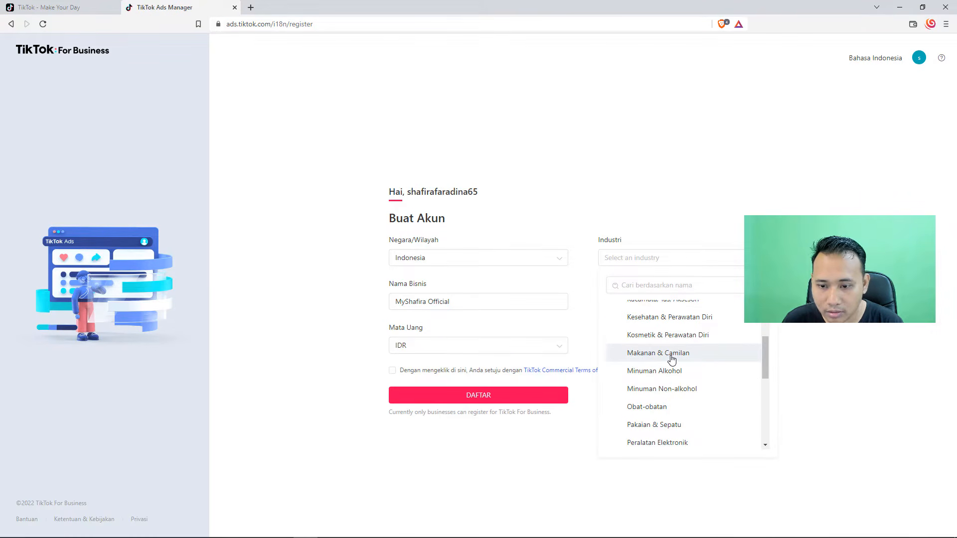
{"action": "scroll", "coordinate": [672, 359], "scroll_direction": "down", "scroll_amount": 1}
{"action": "left_click", "coordinate": [670, 375]}
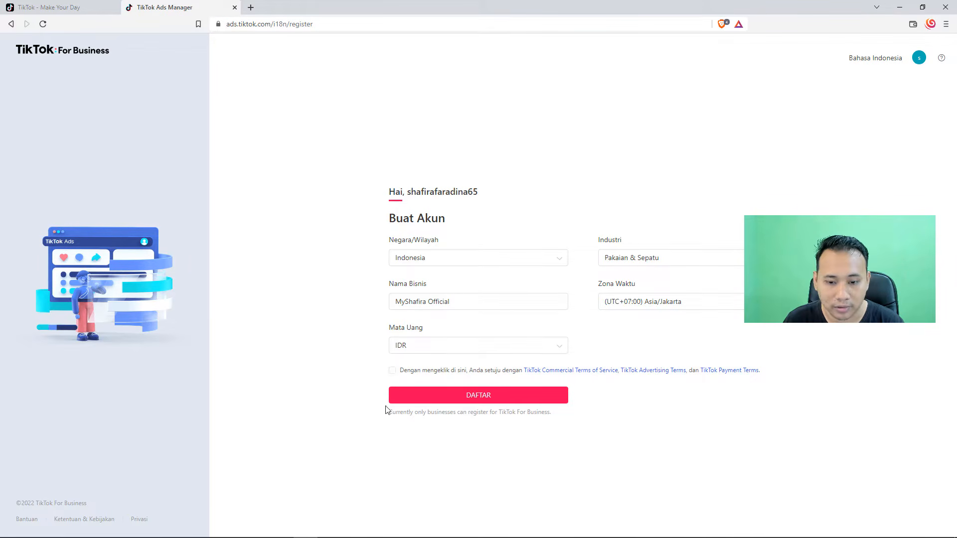
Step: Agree to the TikTok commercial, advertising and payment terms and submit the account registration
{"action": "left_click", "coordinate": [395, 377]}
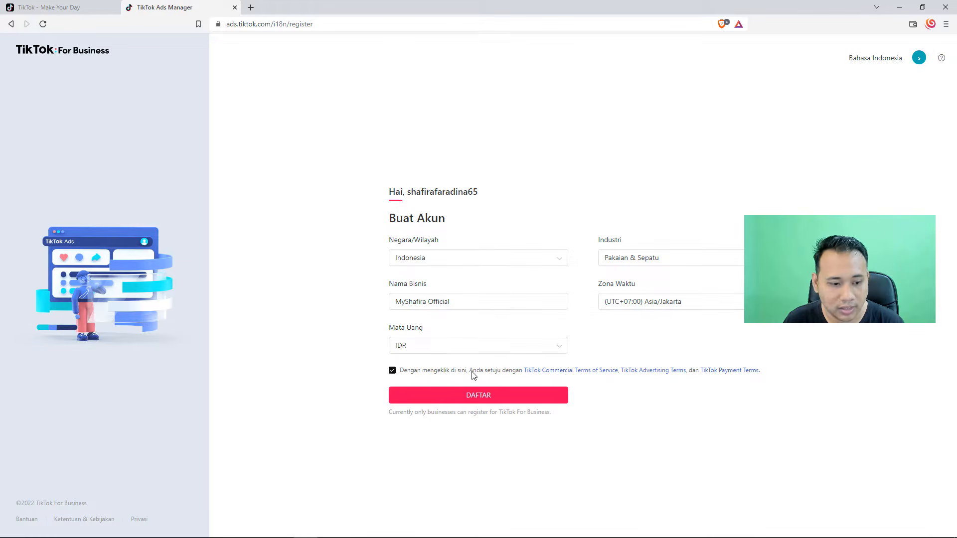
{"action": "left_click", "coordinate": [476, 398]}
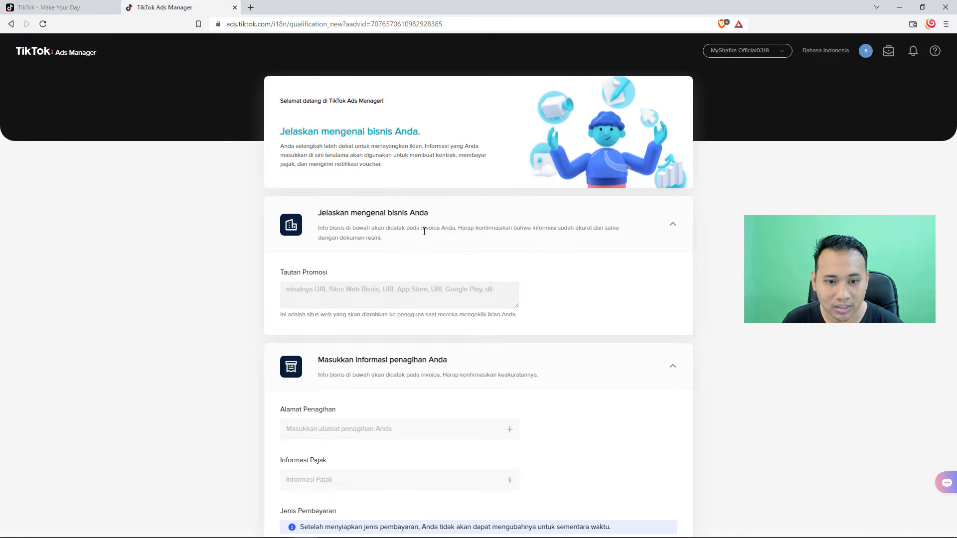
{"action": "scroll", "coordinate": [387, 237], "scroll_direction": "down", "scroll_amount": 1}
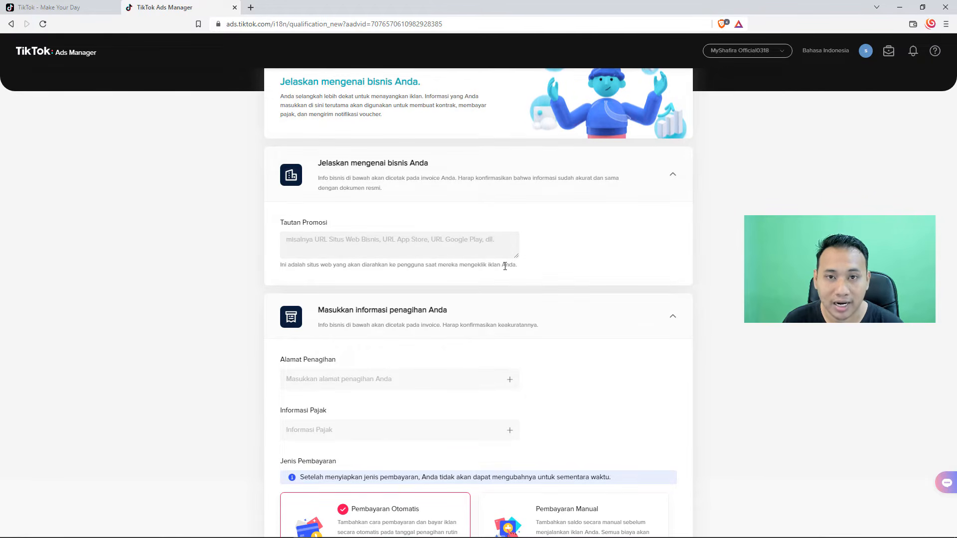
{"action": "left_click", "coordinate": [378, 249]}
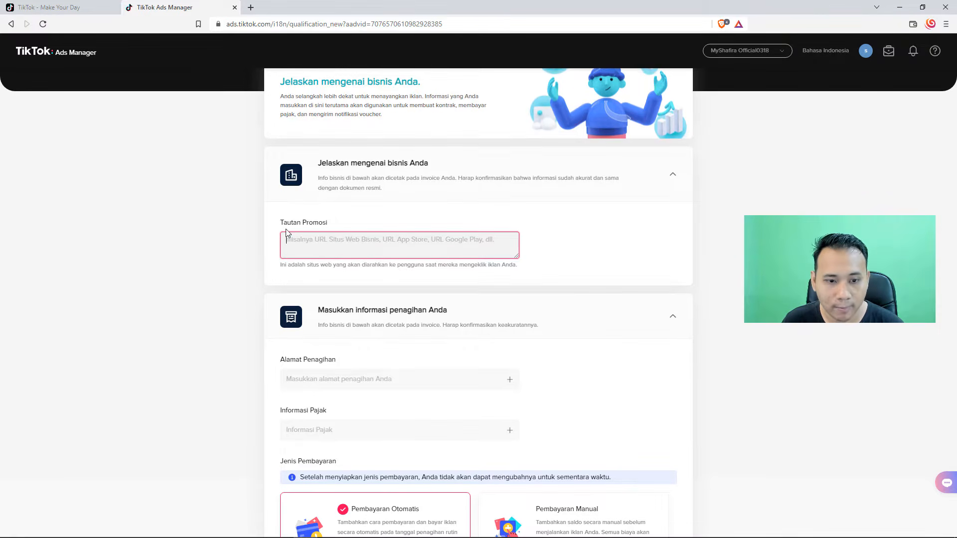
{"action": "scroll", "coordinate": [298, 230], "scroll_direction": "down", "scroll_amount": 1}
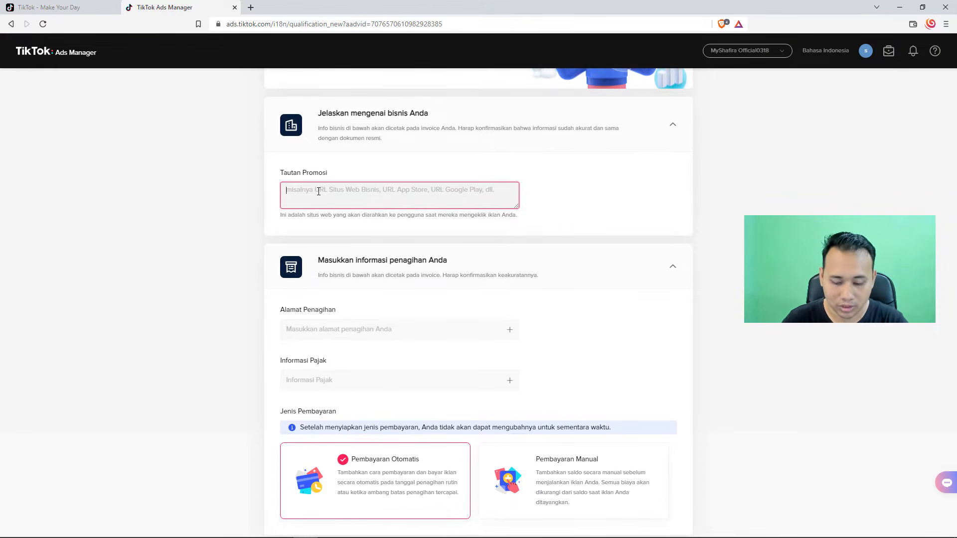
{"action": "type", "text": "https"}
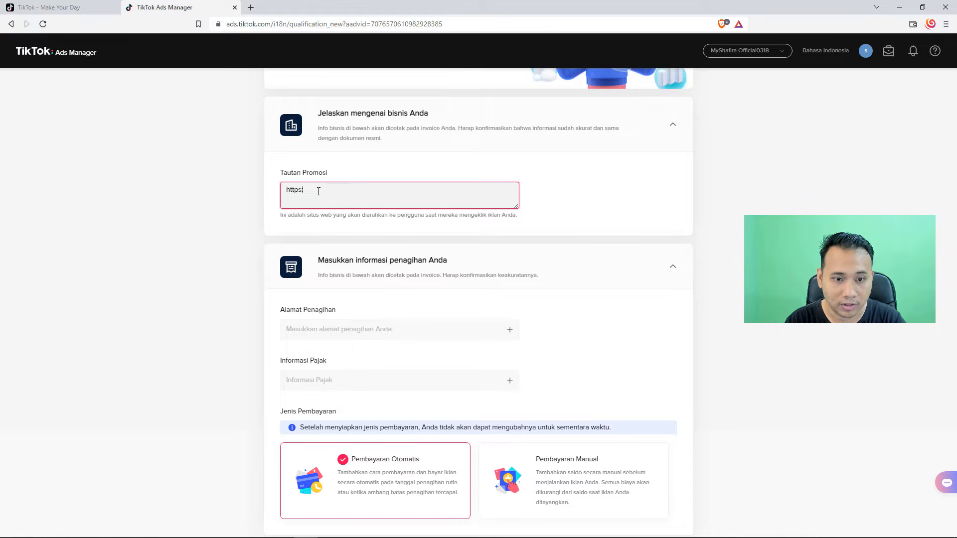
{"action": "type", "text": "://myshafira.com"}
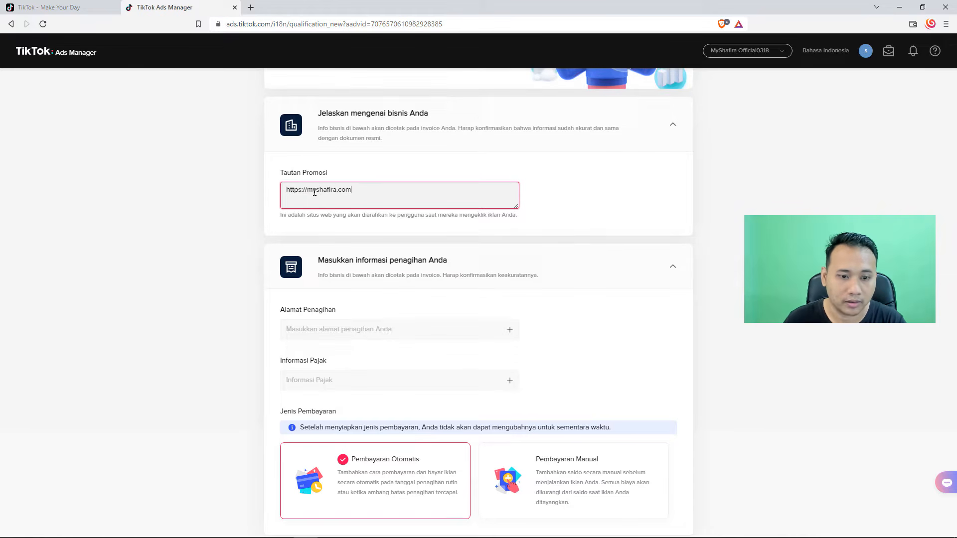
{"action": "left_click", "coordinate": [205, 243]}
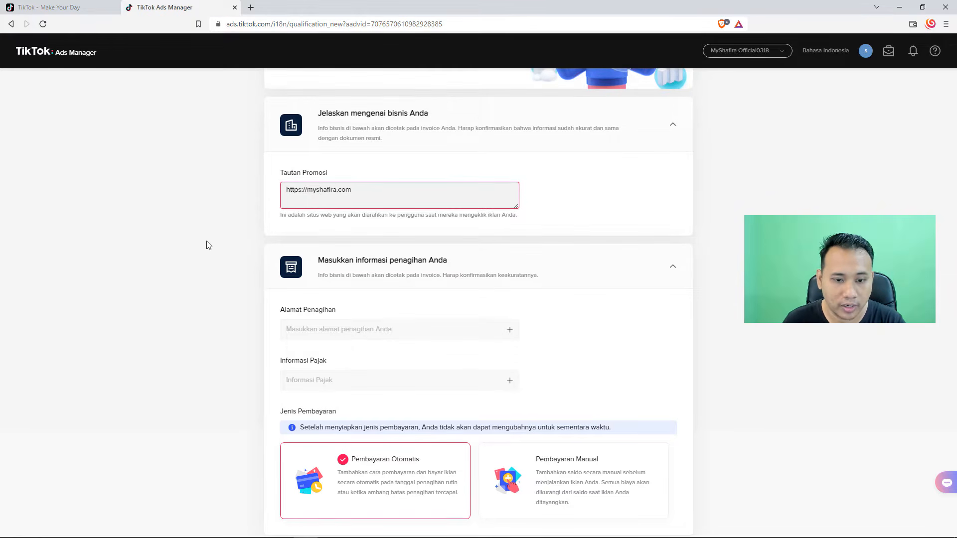
Step: Expand the billing address form and fill in the business's street address
{"action": "scroll", "coordinate": [205, 243], "scroll_direction": "down", "scroll_amount": 1}
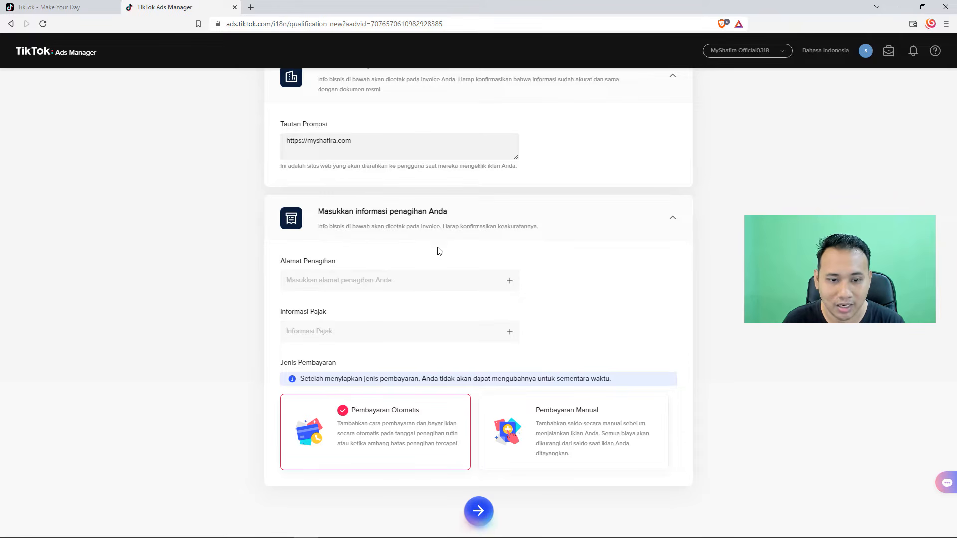
{"action": "left_click", "coordinate": [354, 277]}
{"action": "scroll", "coordinate": [354, 274], "scroll_direction": "down", "scroll_amount": 2}
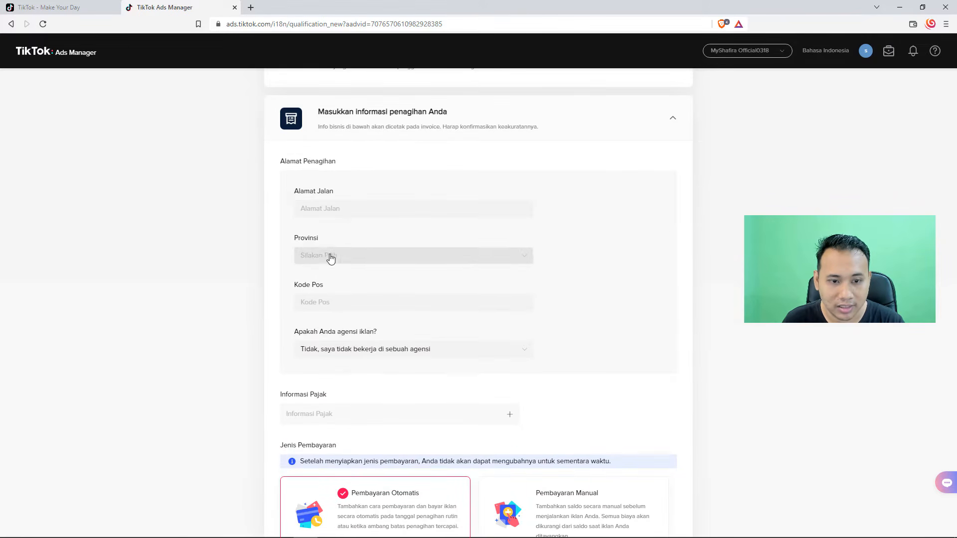
{"action": "left_click", "coordinate": [341, 209]}
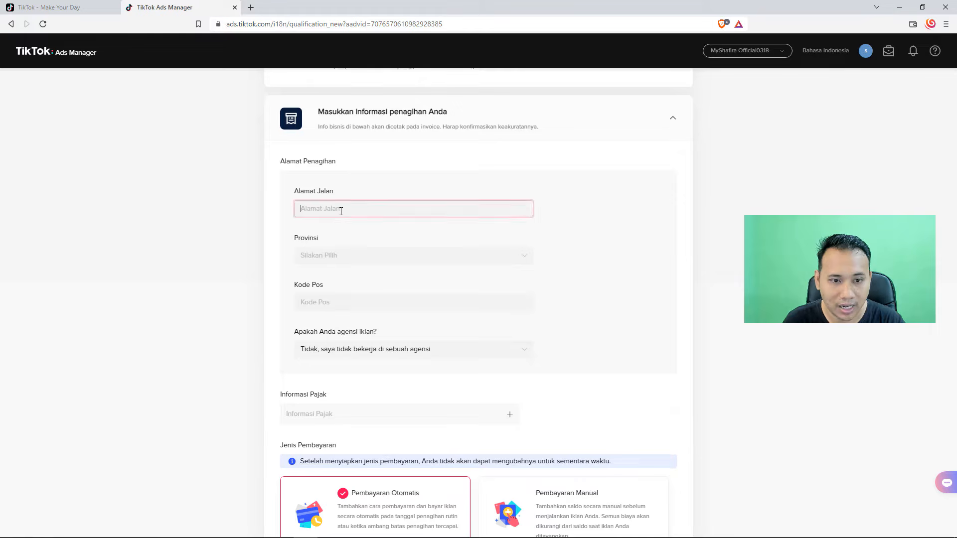
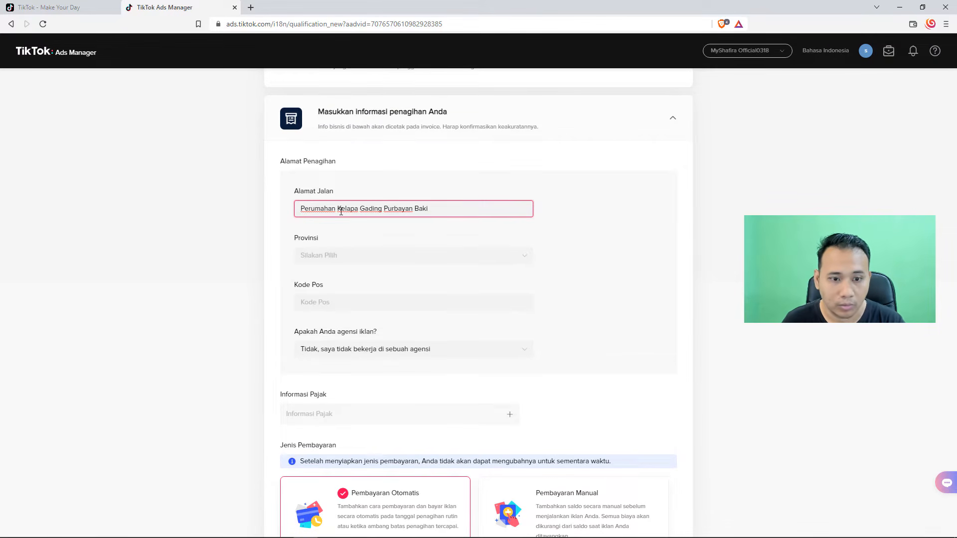
Step: Select the province and the city for the billing address
{"action": "left_click", "coordinate": [356, 252]}
{"action": "scroll", "coordinate": [368, 294], "scroll_direction": "down", "scroll_amount": 3}
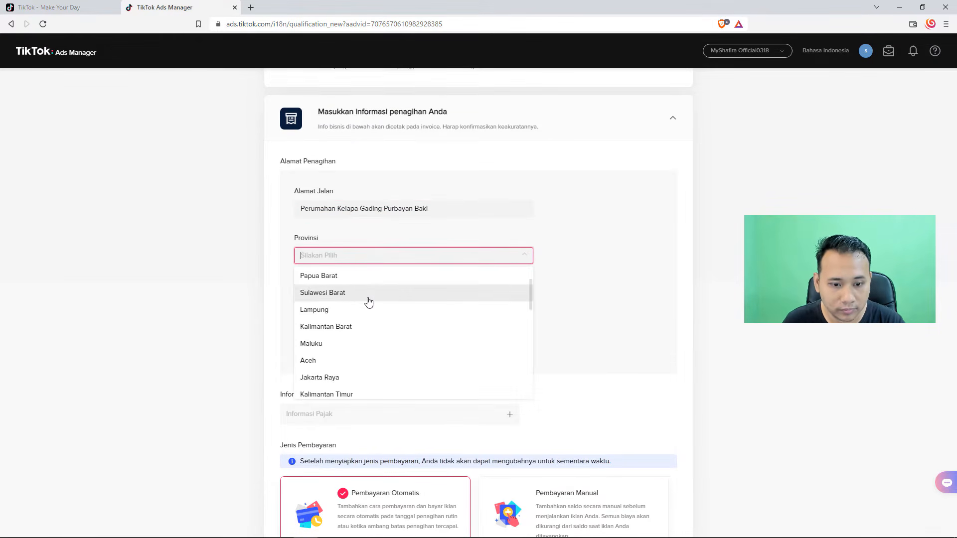
{"action": "left_click", "coordinate": [367, 364]}
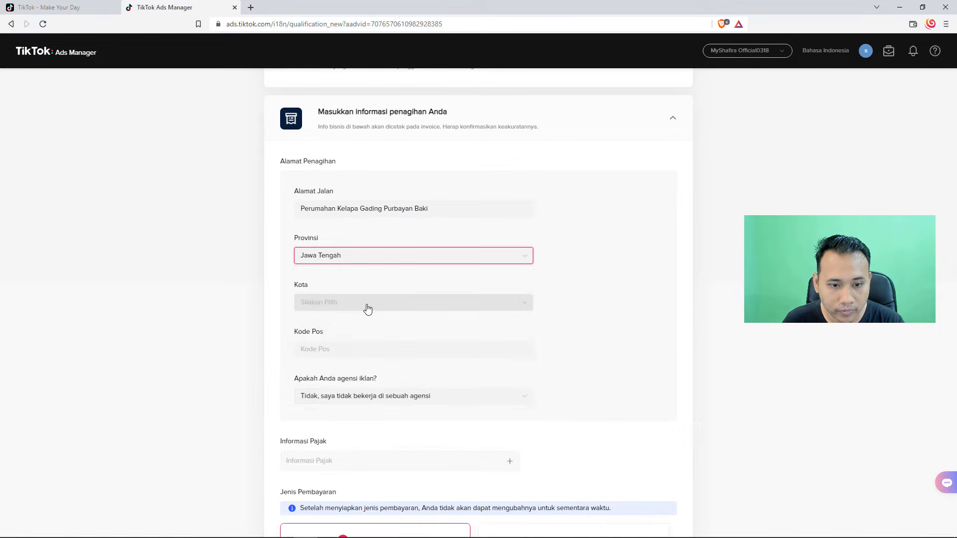
{"action": "left_click", "coordinate": [366, 305]}
{"action": "scroll", "coordinate": [359, 338], "scroll_direction": "down", "scroll_amount": 1}
{"action": "scroll", "coordinate": [359, 338], "scroll_direction": "down", "scroll_amount": 5}
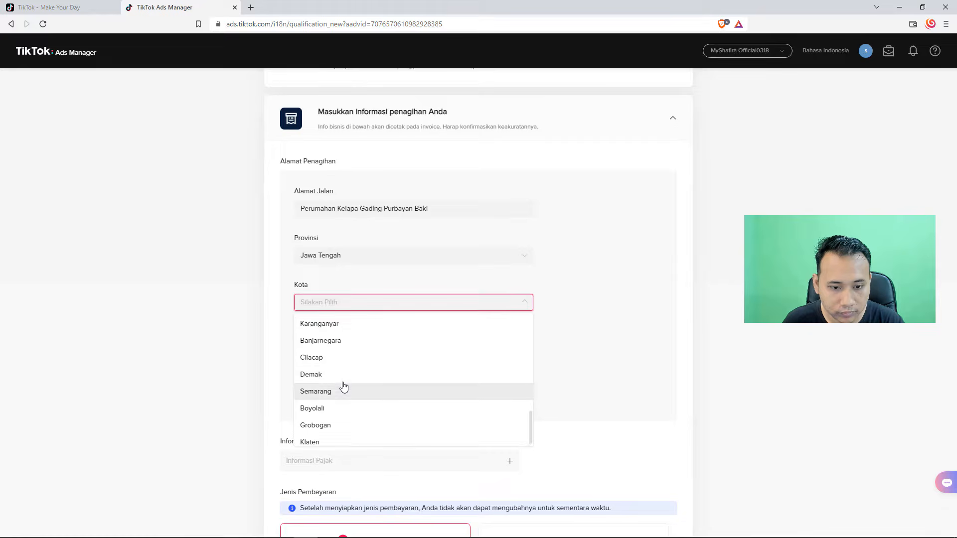
{"action": "scroll", "coordinate": [342, 387], "scroll_direction": "up", "scroll_amount": 4}
{"action": "left_click", "coordinate": [343, 355]}
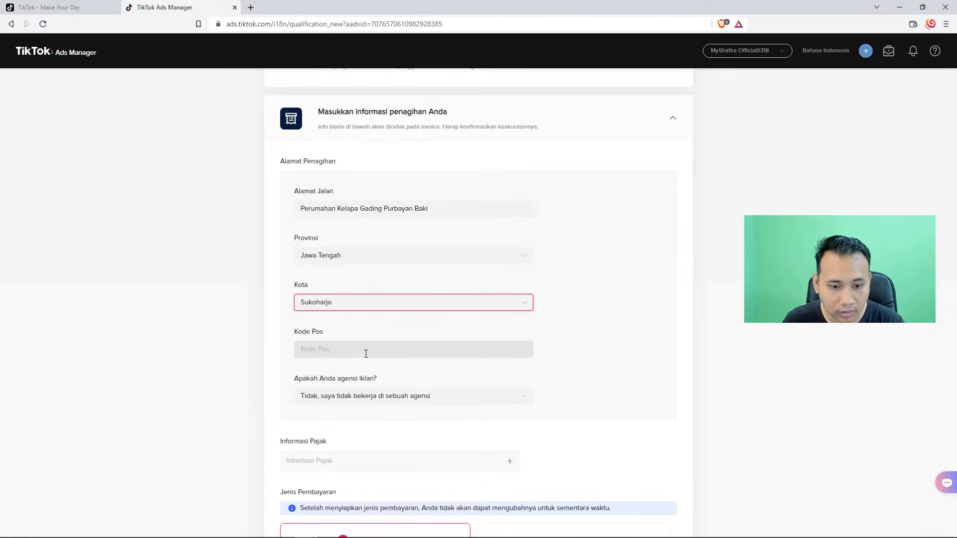
Step: Fill in the postal code of the billing address
{"action": "left_click", "coordinate": [365, 352]}
{"action": "type", "text": "5"}
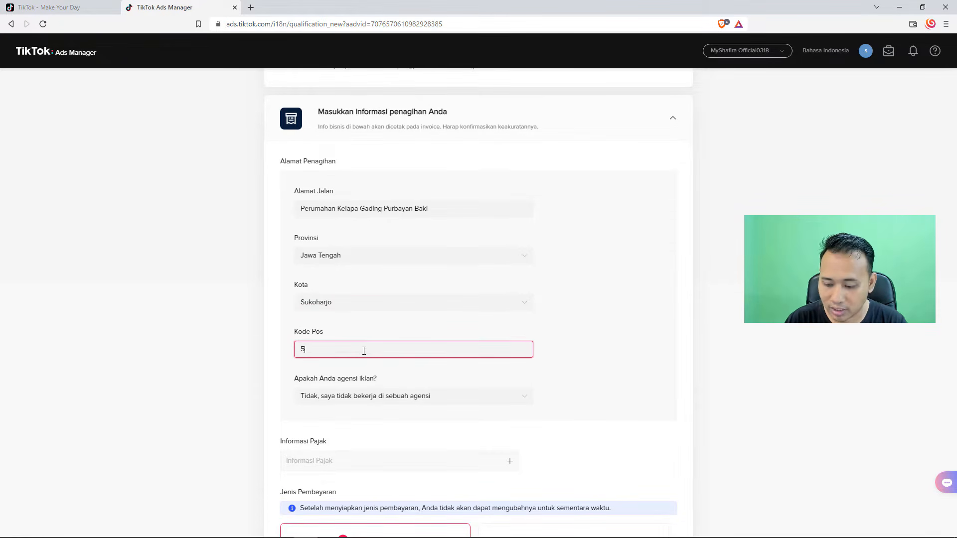
{"action": "type", "text": "7556"}
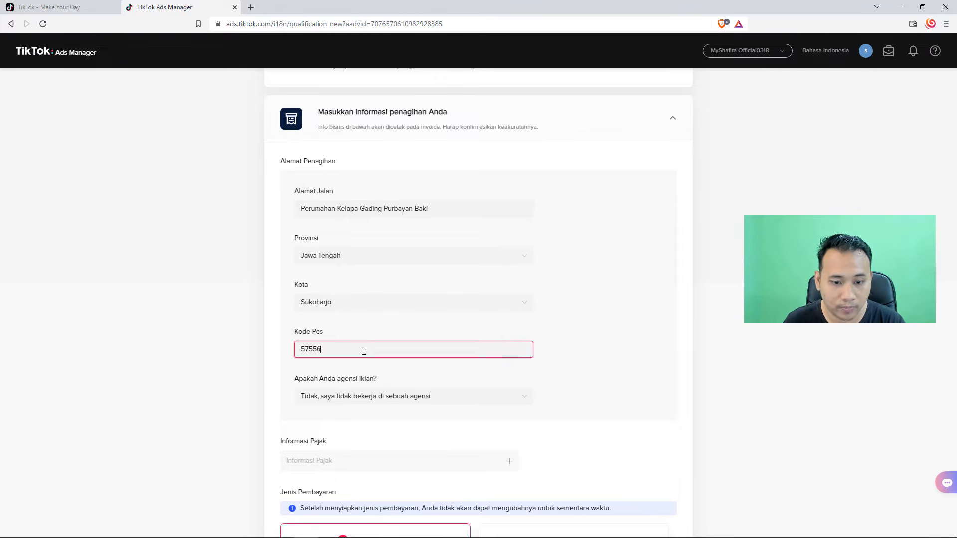
{"action": "scroll", "coordinate": [364, 350], "scroll_direction": "down", "scroll_amount": 2}
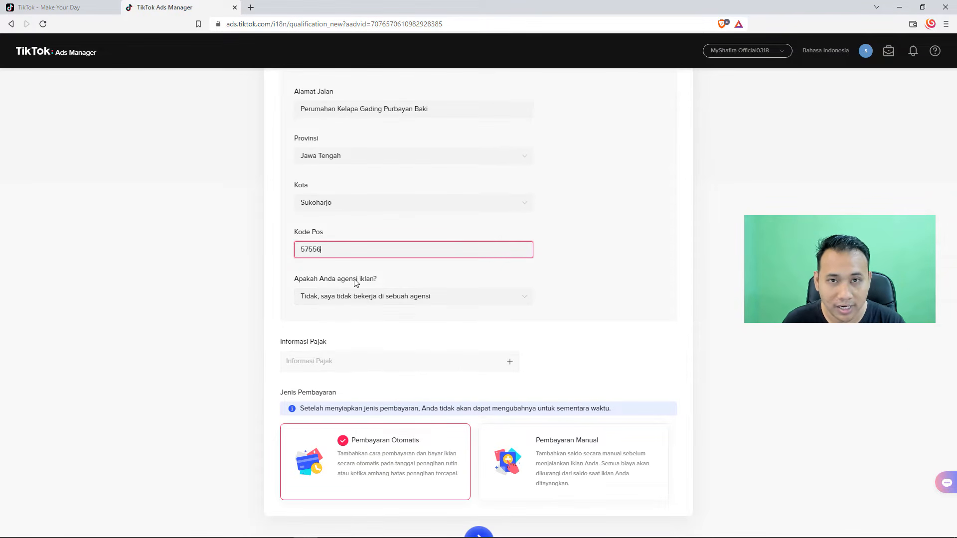
Step: Answer the advertising agency question with "Tidak, saya tidak bekerja di sebuah agensi" and expand the tax information section
{"action": "left_click", "coordinate": [385, 297]}
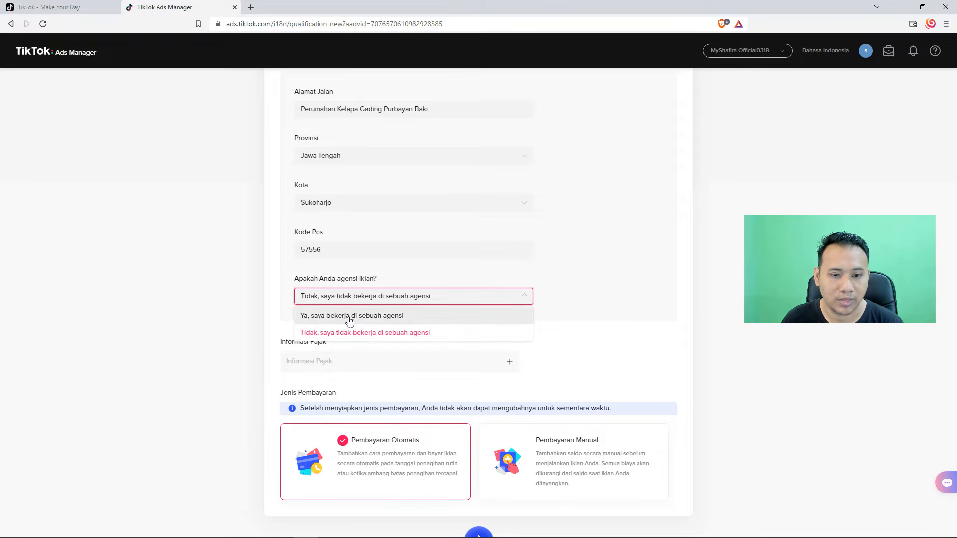
{"action": "left_click", "coordinate": [369, 333]}
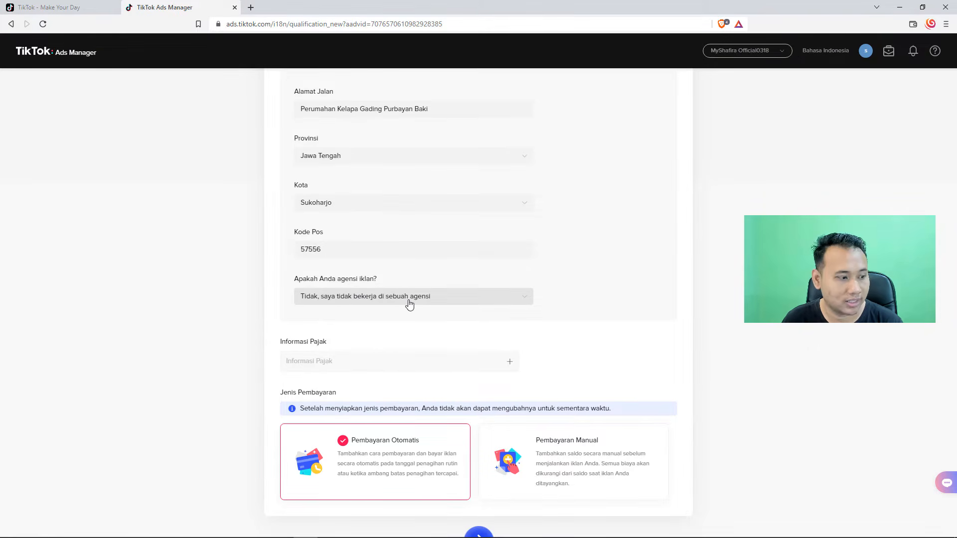
{"action": "scroll", "coordinate": [424, 301], "scroll_direction": "down", "scroll_amount": 1}
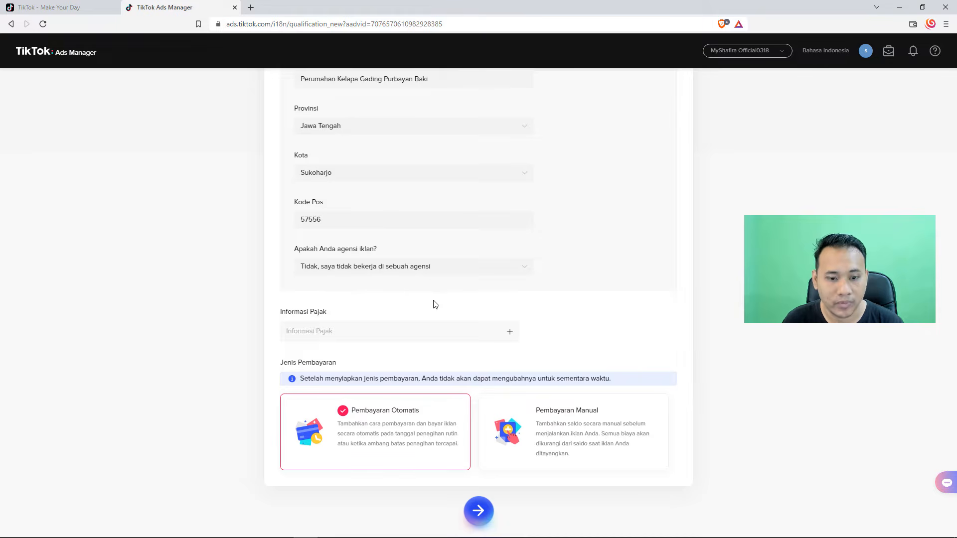
{"action": "left_click", "coordinate": [509, 334]}
Step: Choose Pembayaran Manual as the payment type and submit the business information form
{"action": "scroll", "coordinate": [441, 319], "scroll_direction": "down", "scroll_amount": 1}
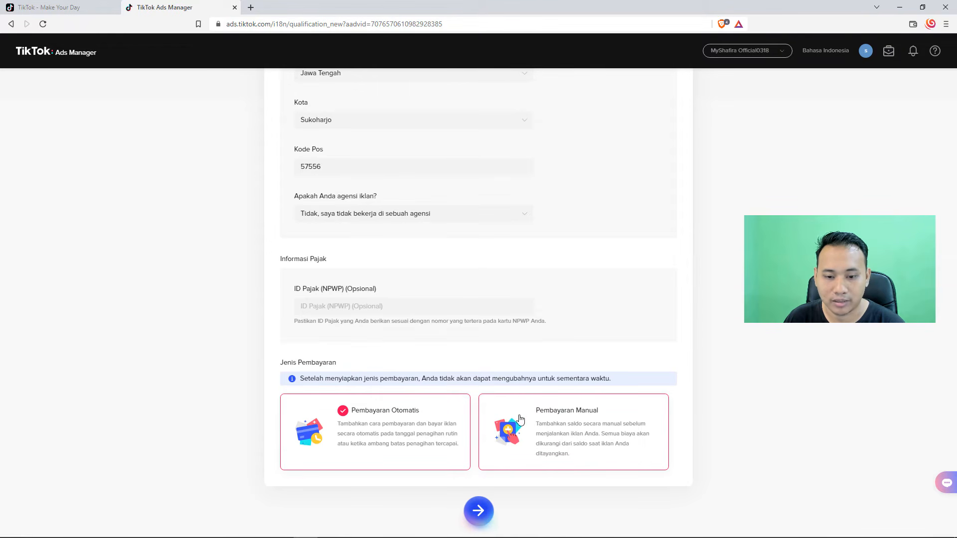
{"action": "left_click_drag", "start_coordinate": [301, 379], "coordinate": [562, 377]}
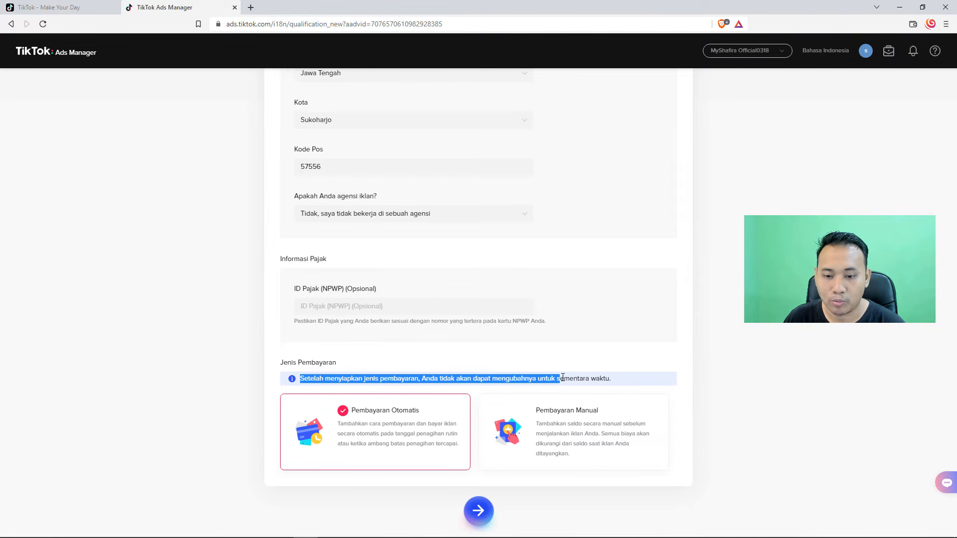
{"action": "left_click", "coordinate": [772, 365]}
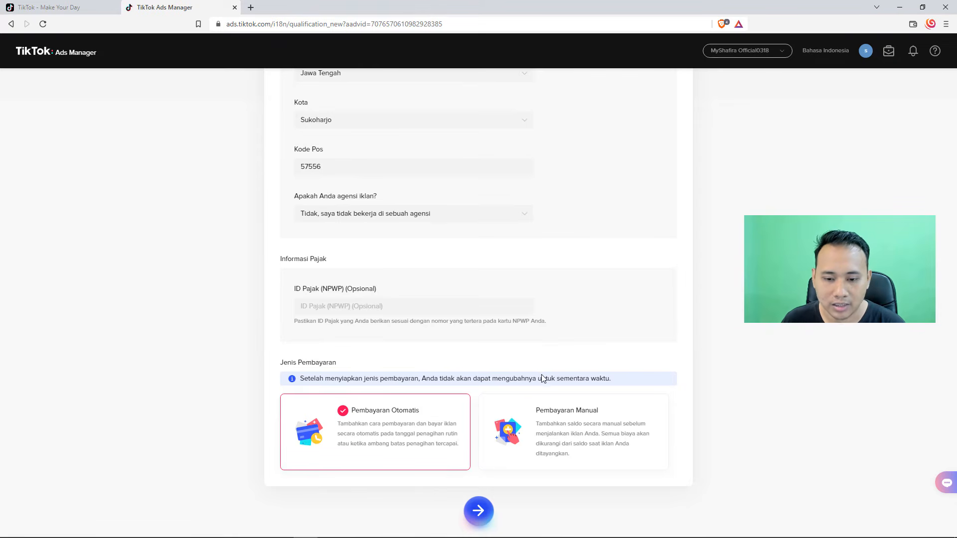
{"action": "left_click", "coordinate": [538, 435]}
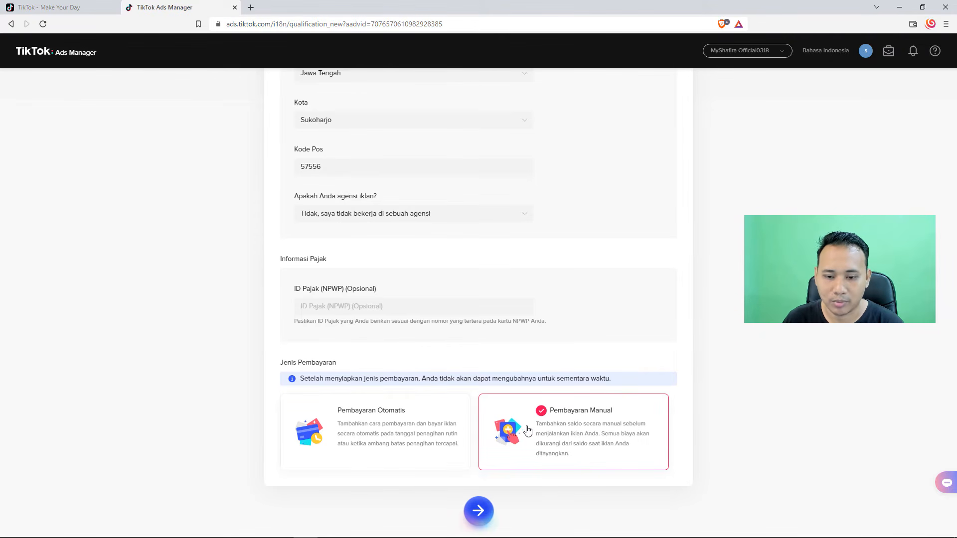
{"action": "left_click", "coordinate": [478, 509]}
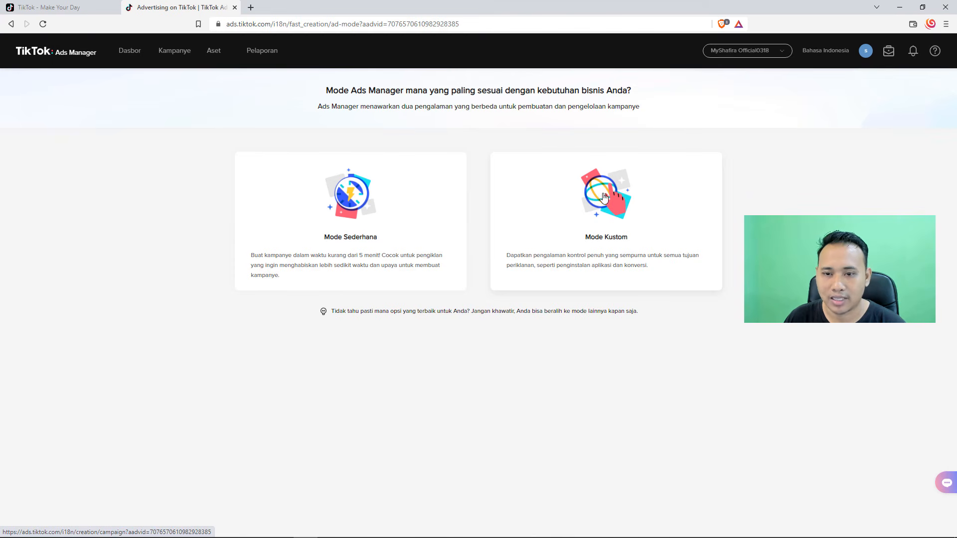
Step: Choose Mode Kustom for Ads Manager and review the advertising objectives offered for a new campaign
{"action": "left_click", "coordinate": [592, 229]}
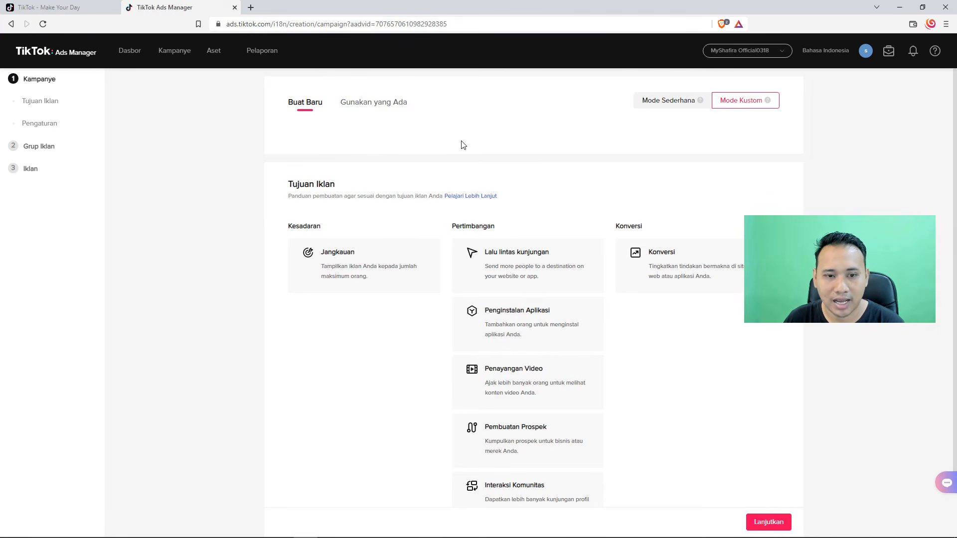
{"action": "scroll", "coordinate": [461, 145], "scroll_direction": "down", "scroll_amount": 1}
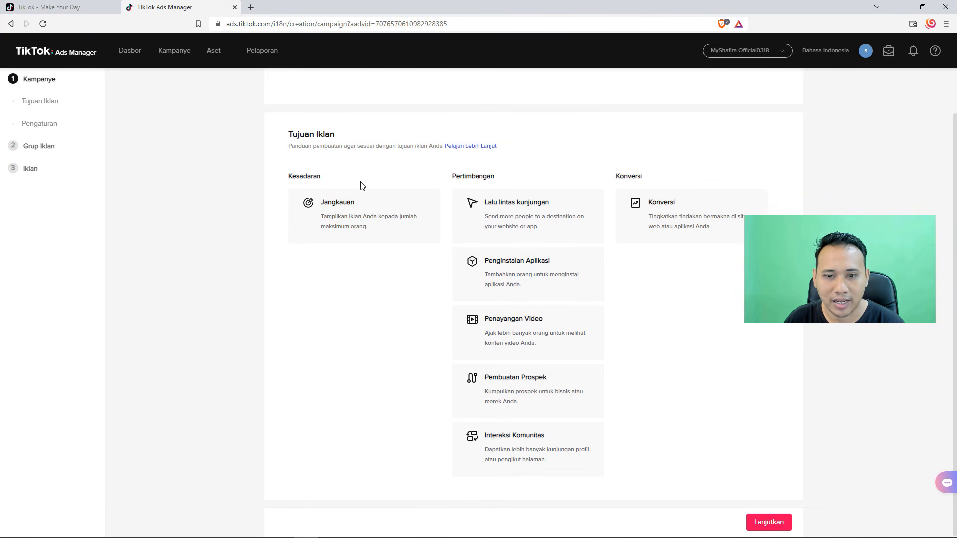
{"action": "scroll", "coordinate": [354, 203], "scroll_direction": "up", "scroll_amount": 2}
{"action": "scroll", "coordinate": [501, 201], "scroll_direction": "down", "scroll_amount": 2}
{"action": "scroll", "coordinate": [501, 201], "scroll_direction": "up", "scroll_amount": 1}
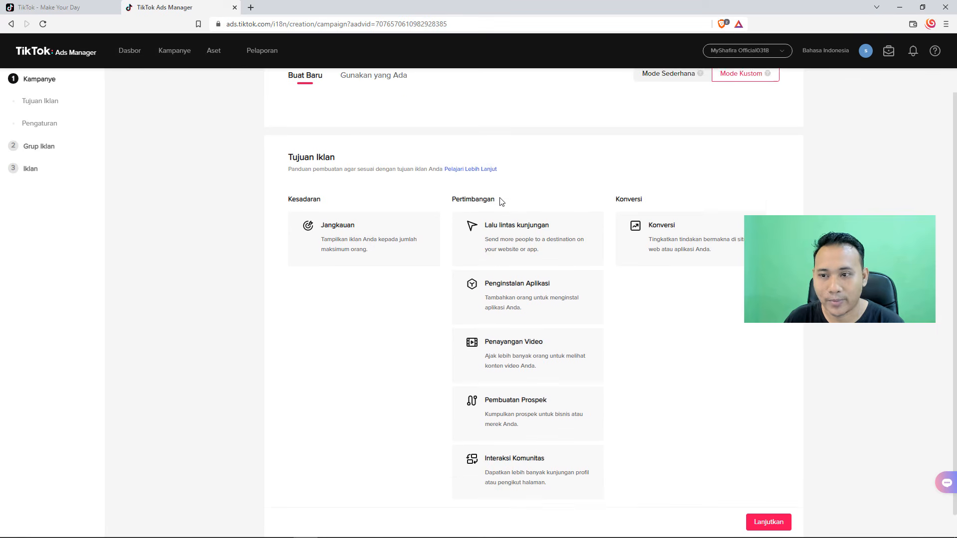